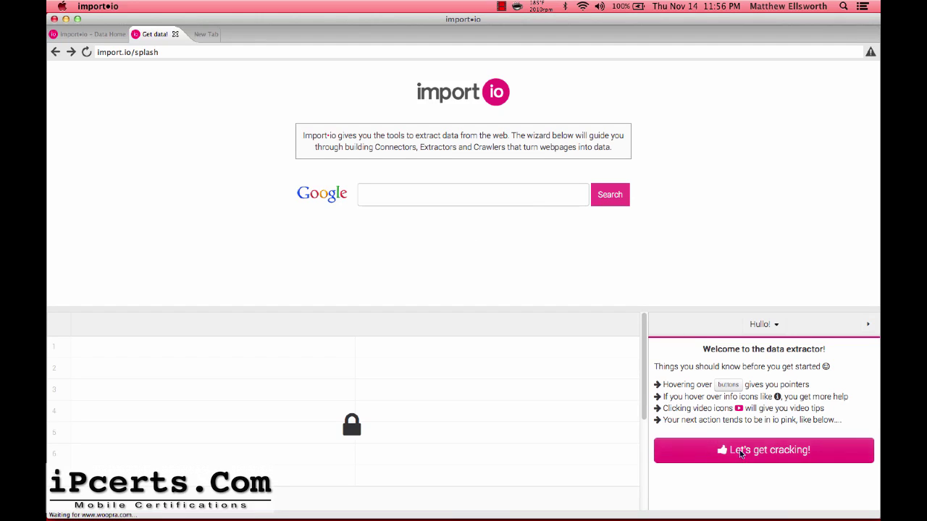
# Load news.ycombinator.com in the extraction browser.
pyautogui.click(194, 55)
pyautogui.write('news')
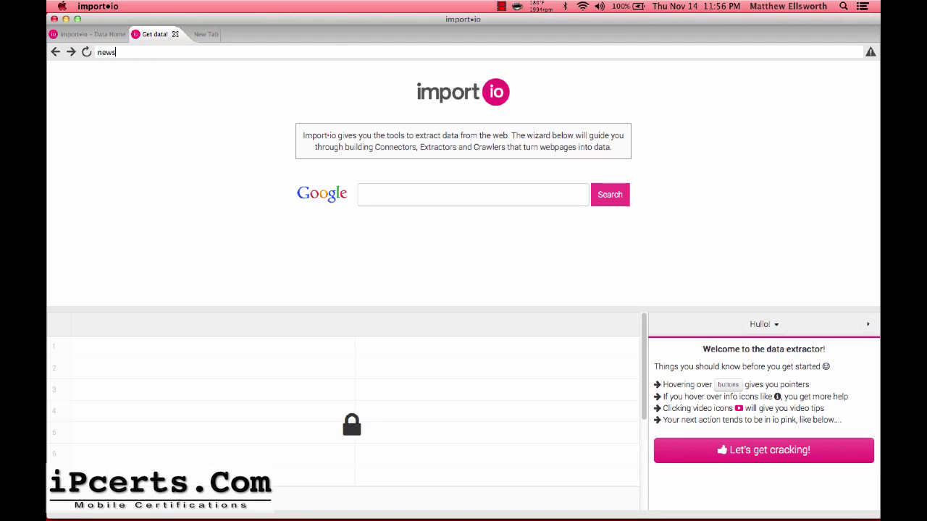
pyautogui.write('.ycombinator.com')
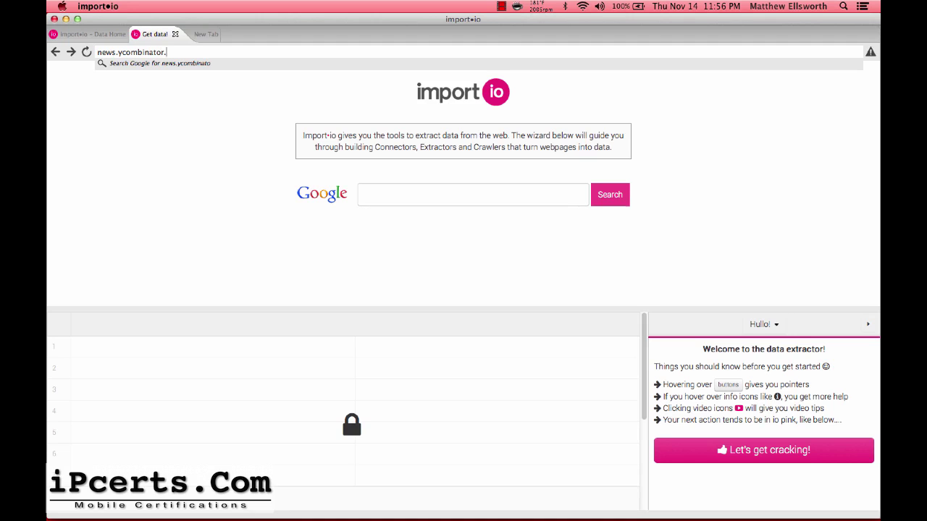
pyautogui.press('Return')
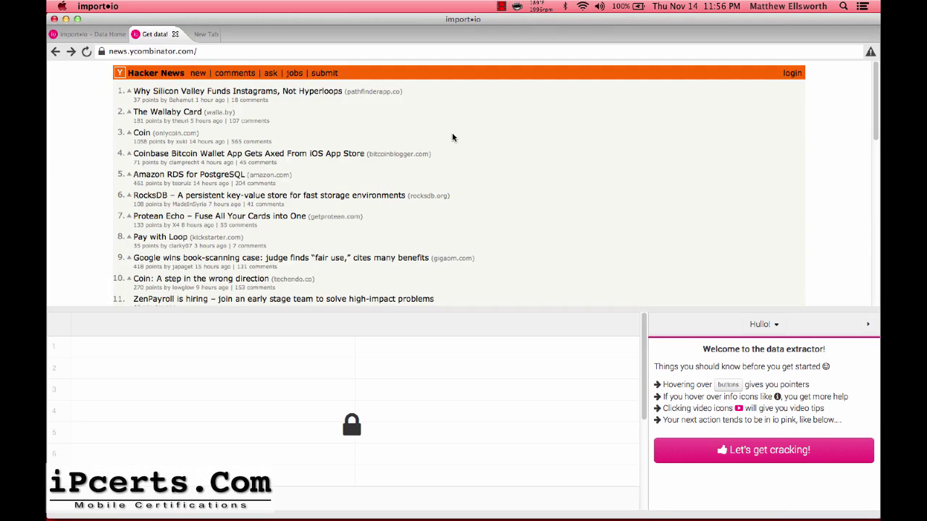
# Start the extraction wizard, choose the table-style extractor and confirm being on an example page.
pyautogui.click(762, 458)
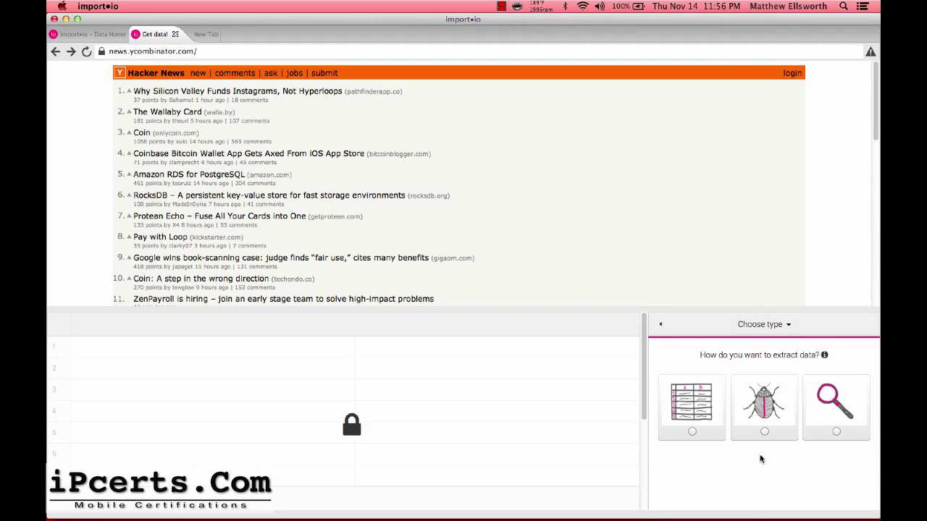
pyautogui.click(707, 408)
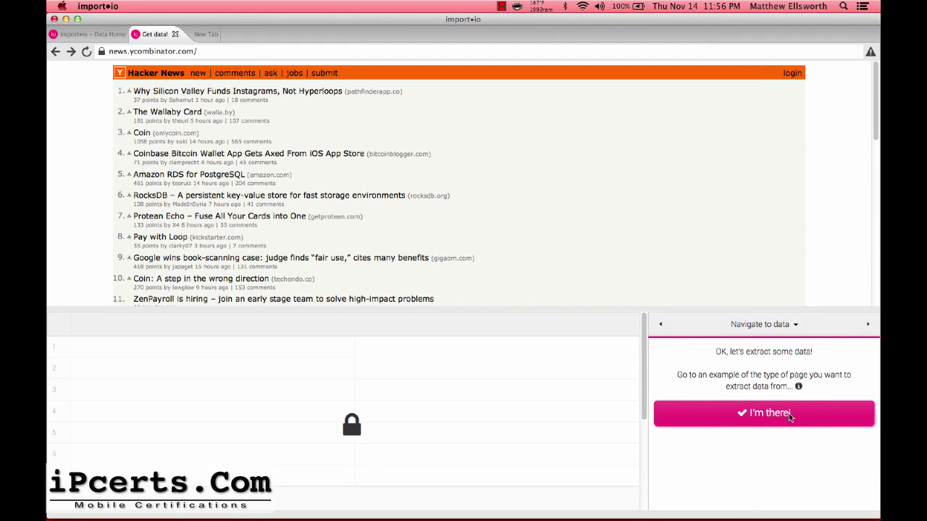
pyautogui.click(762, 415)
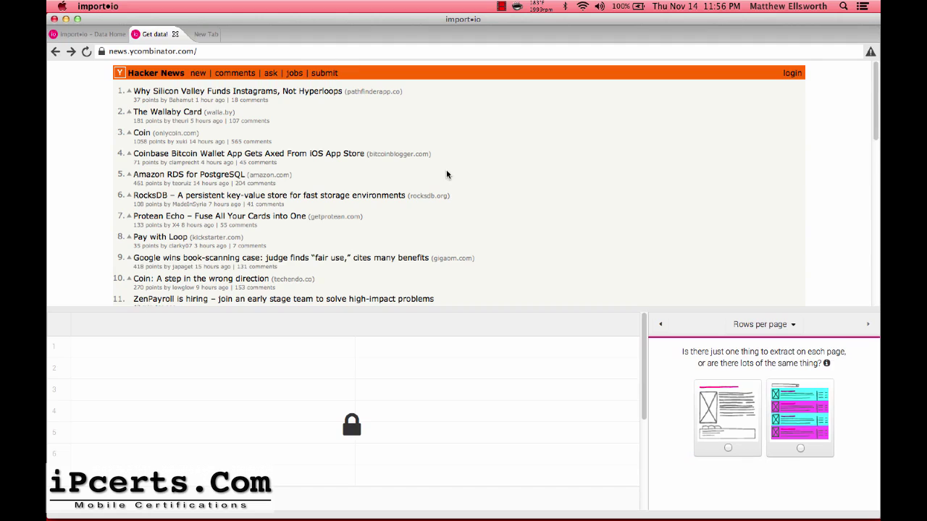
# Open the Hacker News leaders list through the site's Lists page.
pyautogui.scroll(-10, 446, 174)
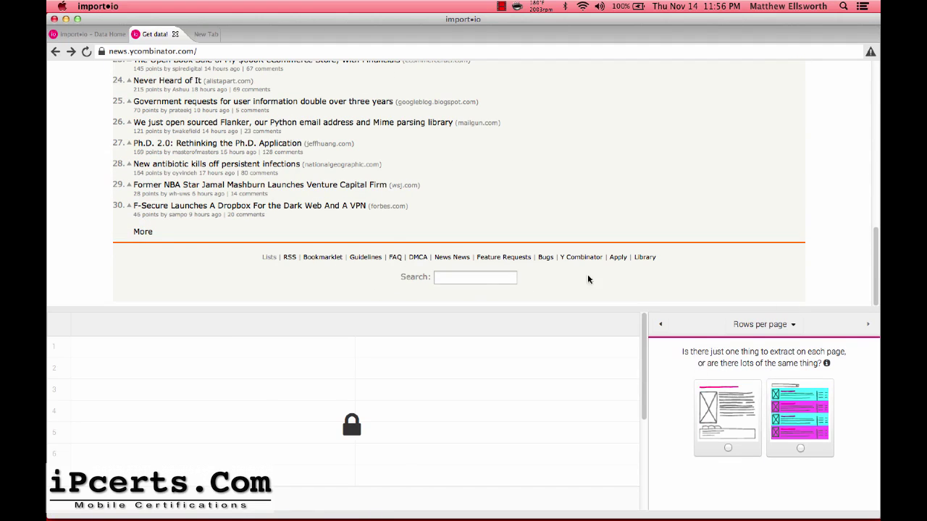
pyautogui.click(270, 257)
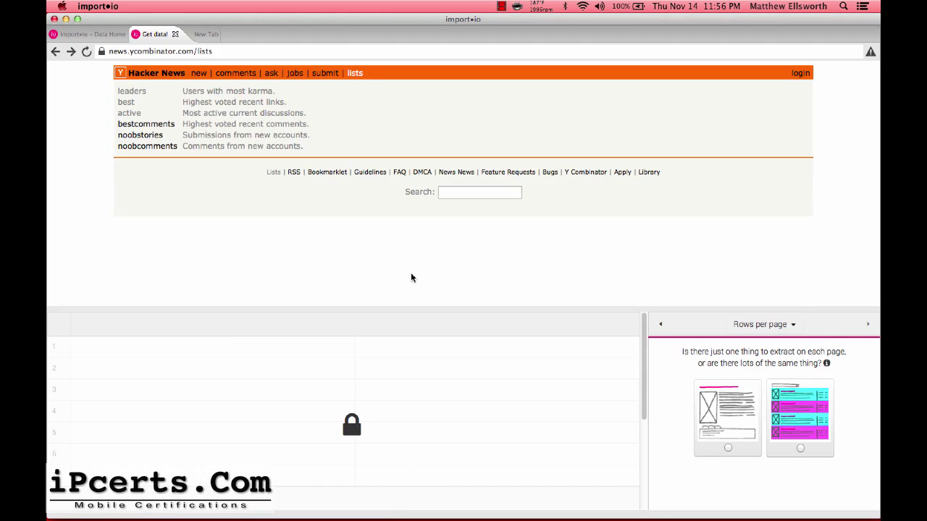
pyautogui.click(135, 93)
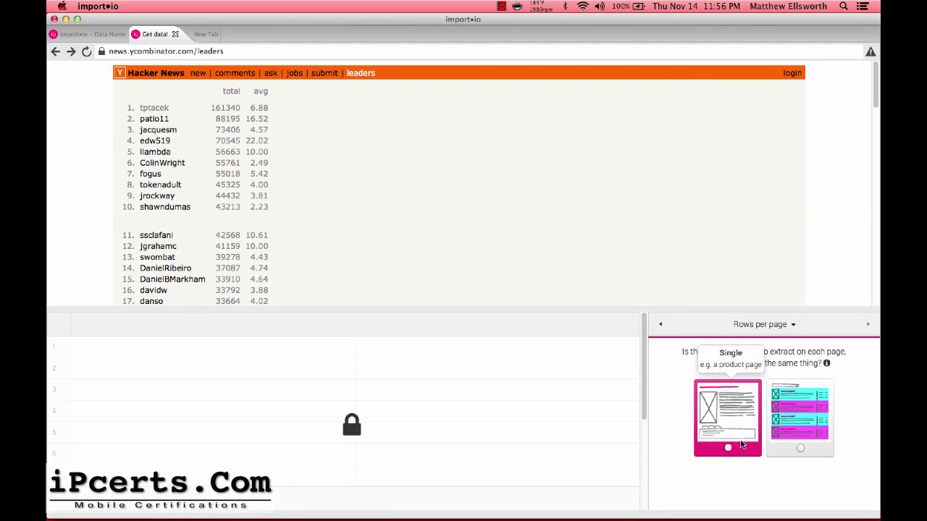
# Specify multiple results per page for the leaders list, then detect the optimal settings and confirm the data is still there.
pyautogui.scroll(-12, 527, 175)
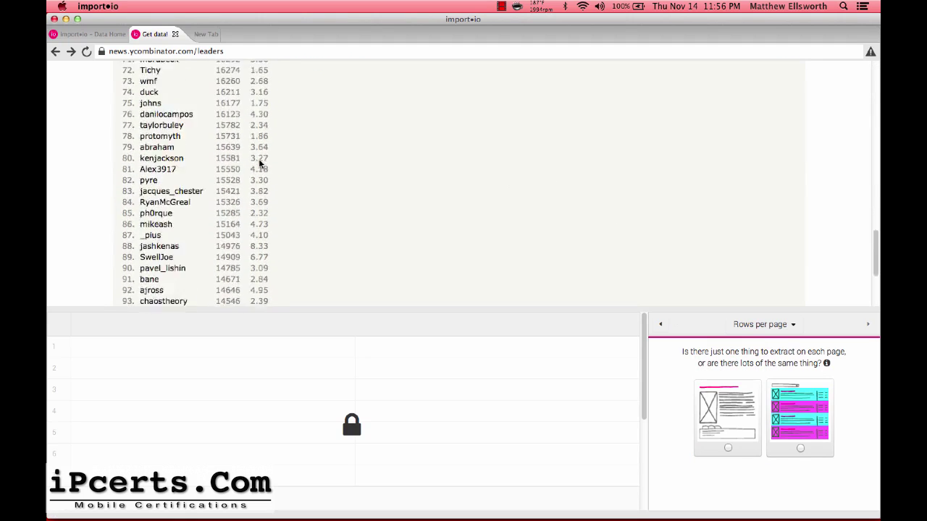
pyautogui.scroll(-3, 259, 163)
pyautogui.scroll(15, 259, 164)
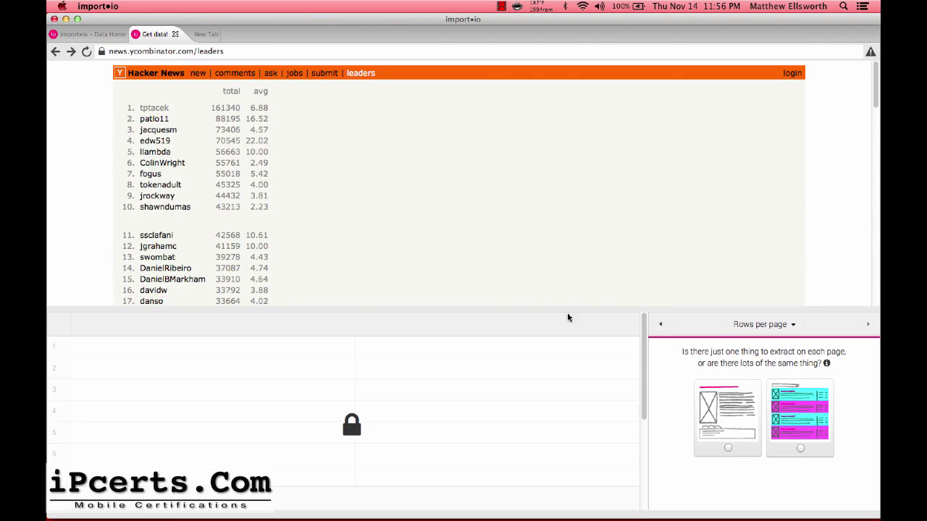
pyautogui.click(800, 434)
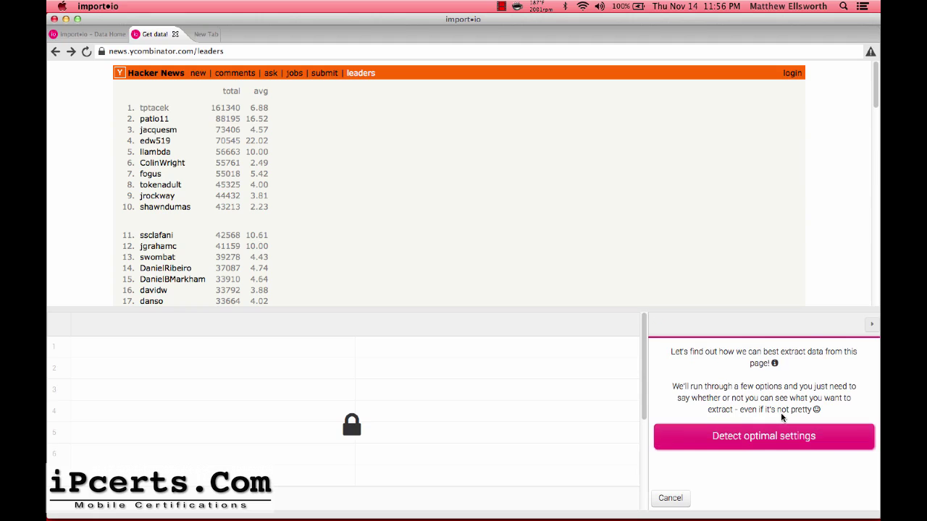
pyautogui.click(769, 436)
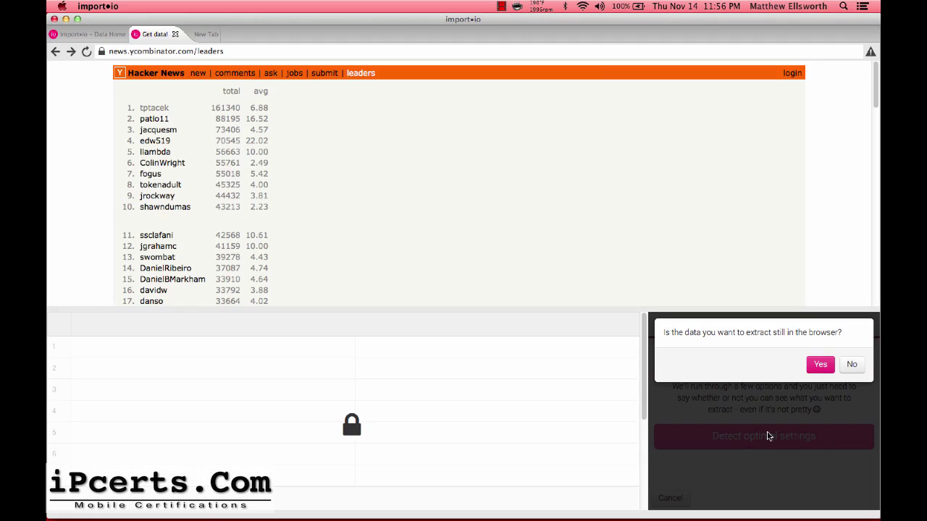
pyautogui.click(820, 365)
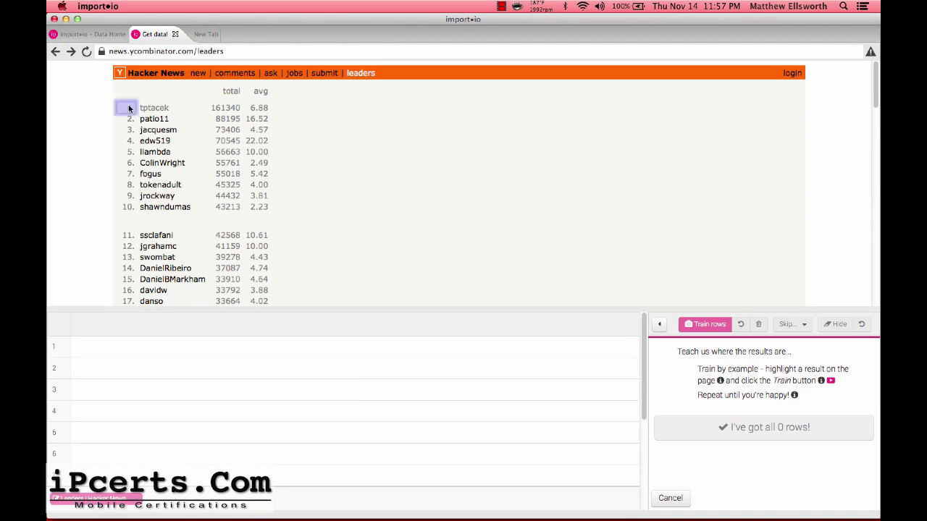
# Train the row extraction using the first and second leader entries as examples.
pyautogui.moveTo(124, 108); pyautogui.dragTo(267, 109)
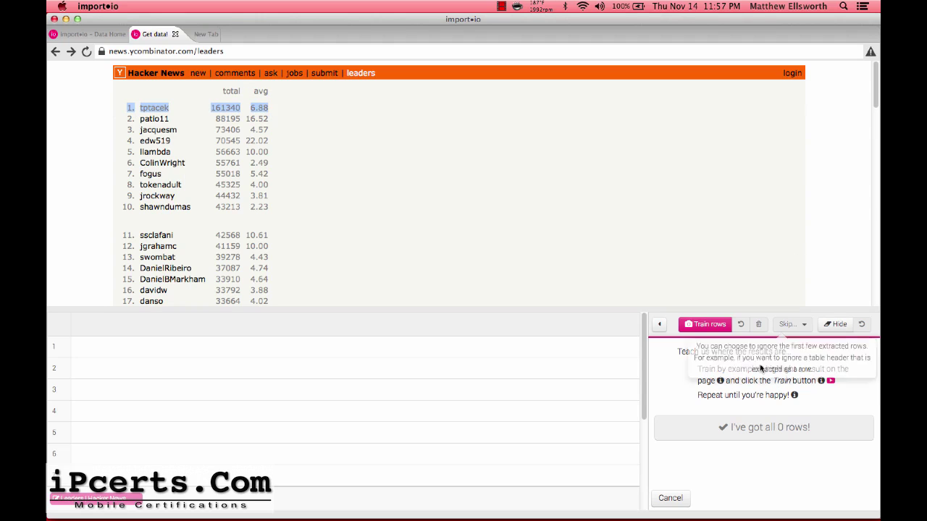
pyautogui.click(715, 329)
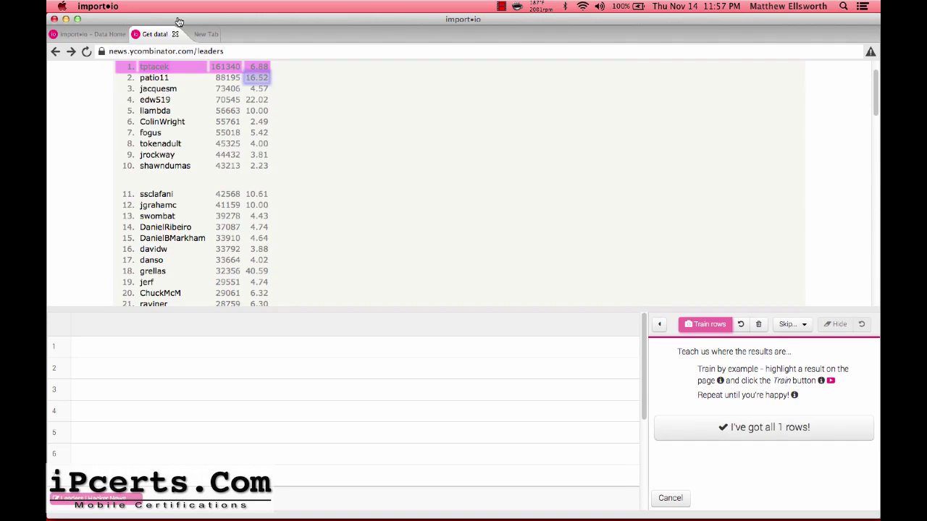
pyautogui.moveTo(127, 79); pyautogui.dragTo(231, 77)
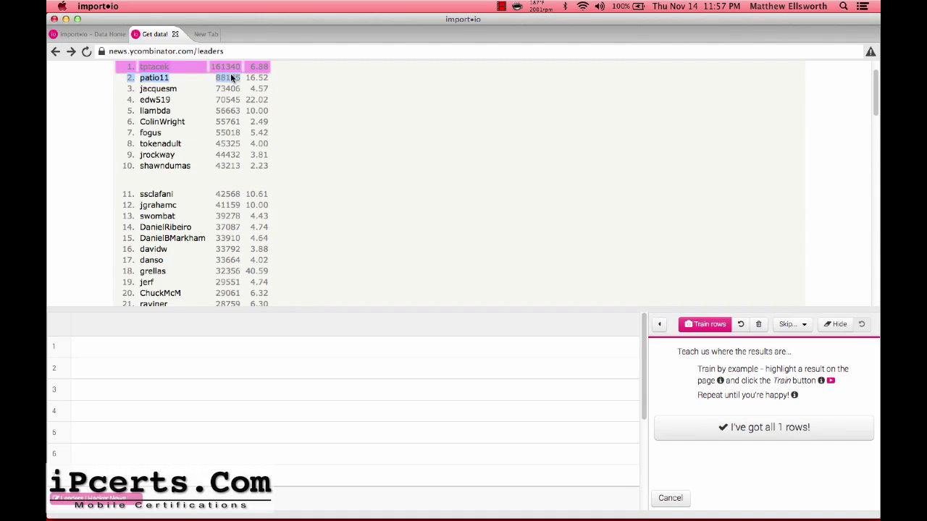
pyautogui.click(717, 327)
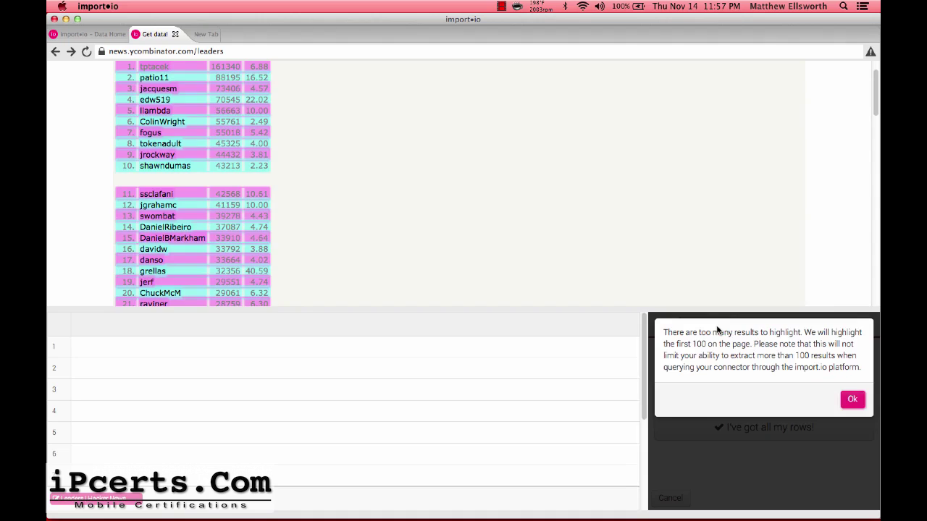
# Check the highlighted rows throughout the leaders list, dismiss the highlighting notice and accept all the rows.
pyautogui.scroll(-3, 511, 191)
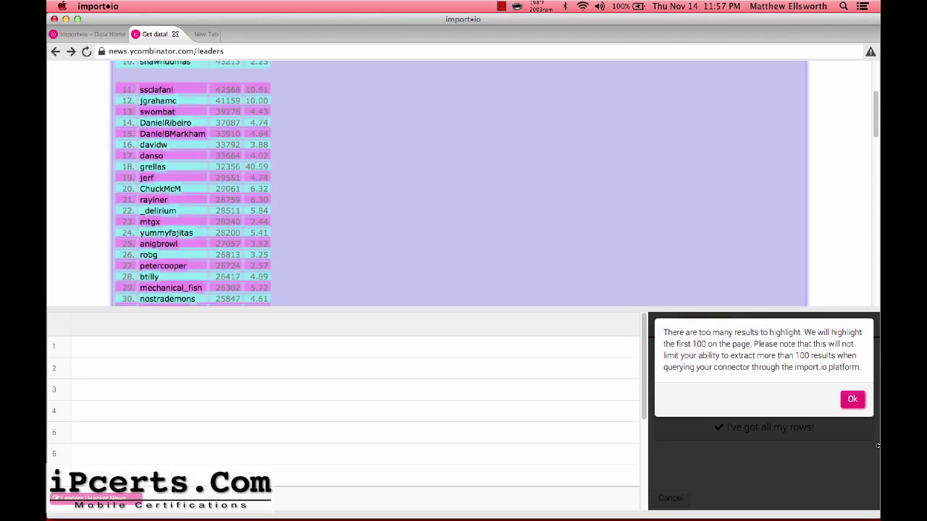
pyautogui.scroll(-20, 604, 181)
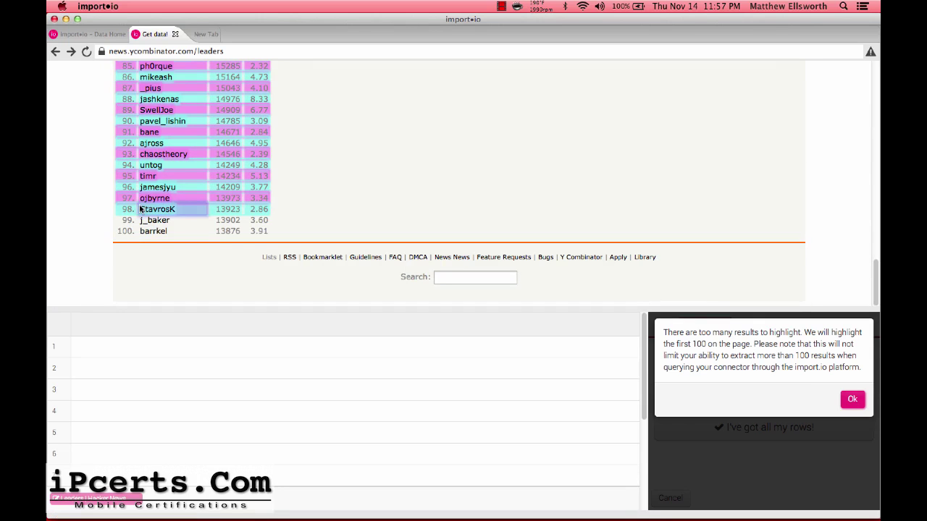
pyautogui.scroll(5, 141, 209)
pyautogui.scroll(10, 141, 210)
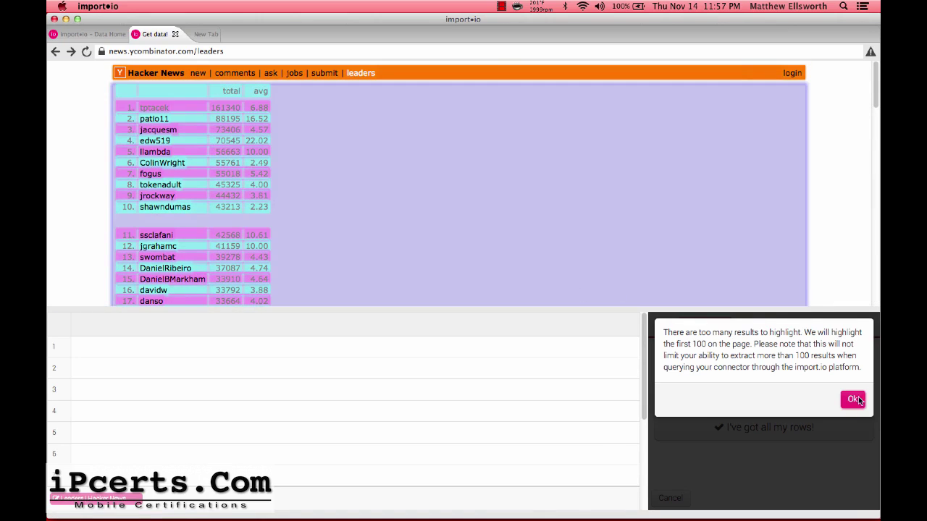
pyautogui.click(856, 399)
pyautogui.click(714, 426)
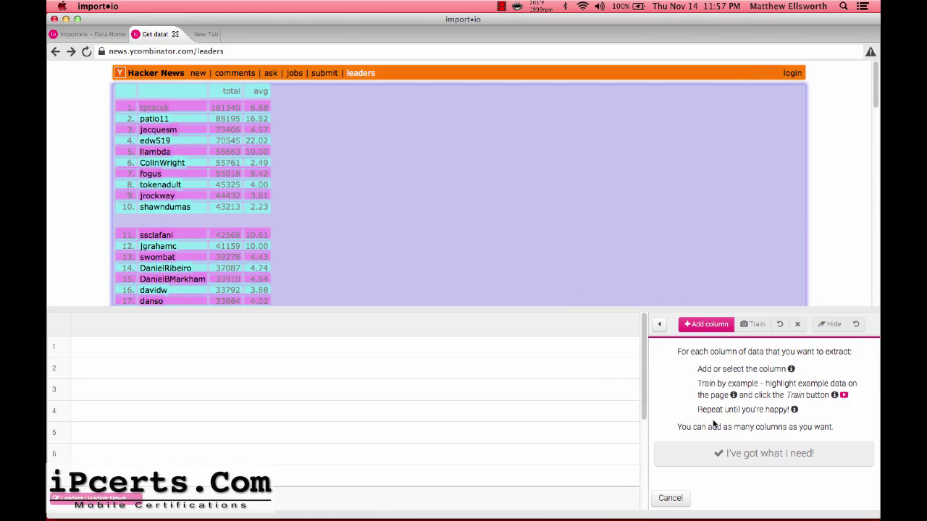
# Add a Text column named username and train it on the first leader's username.
pyautogui.click(707, 325)
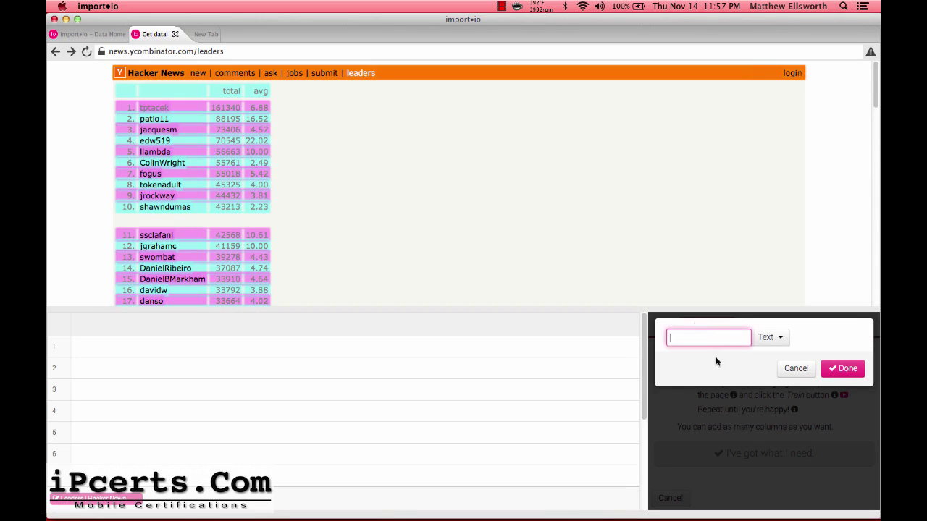
pyautogui.write('username')
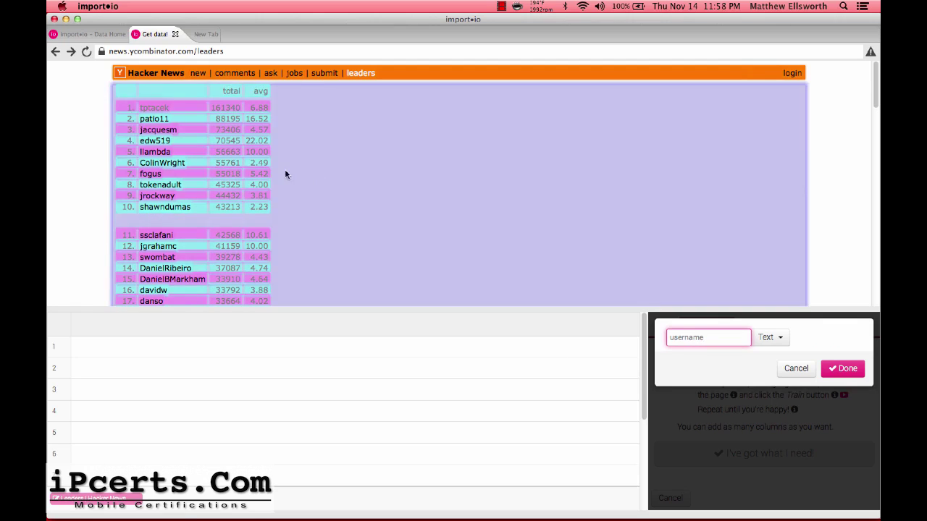
pyautogui.click(154, 108)
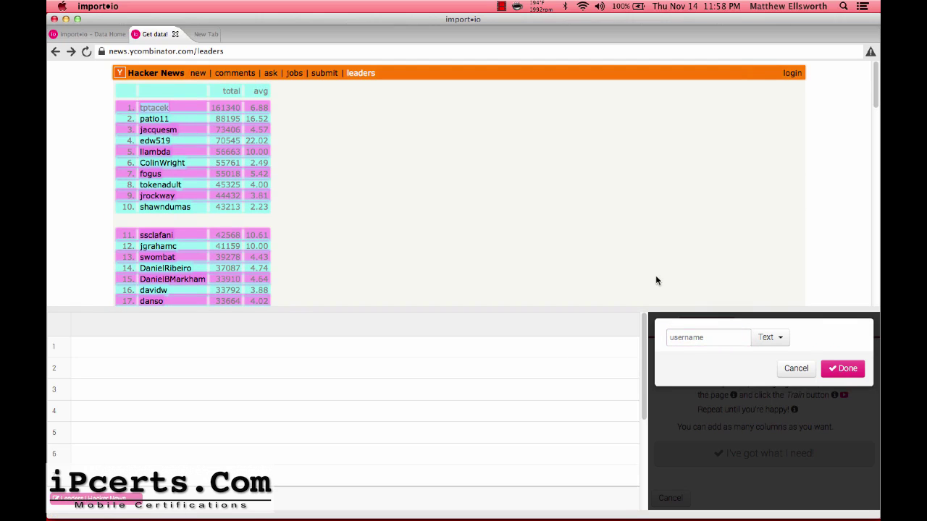
pyautogui.click(838, 373)
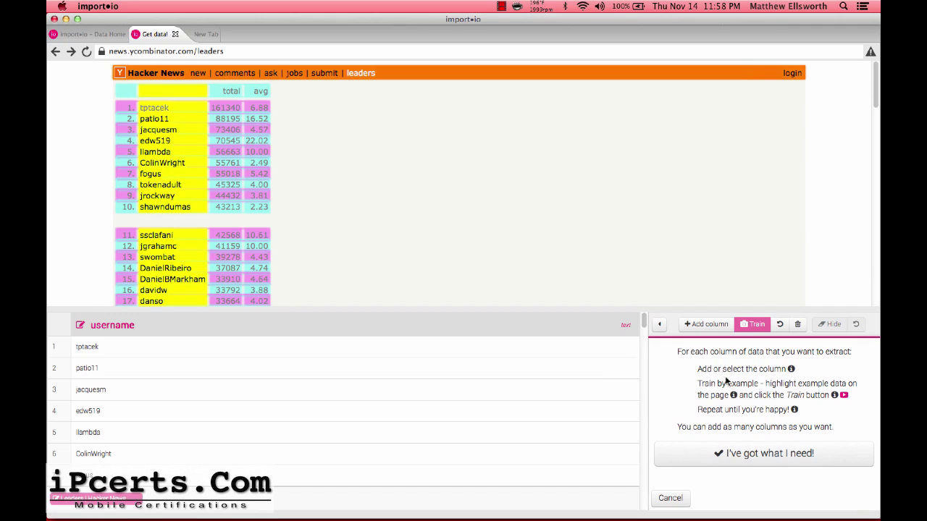
pyautogui.click(709, 325)
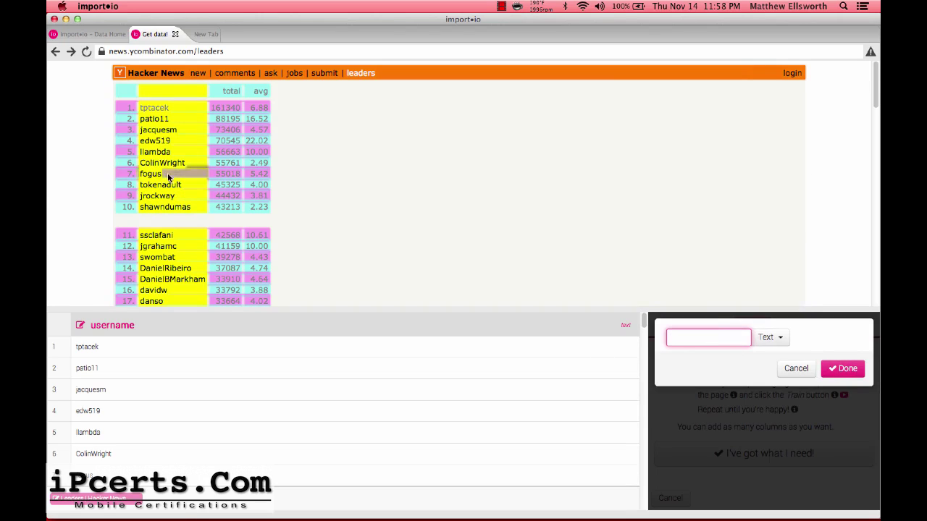
pyautogui.click(153, 109)
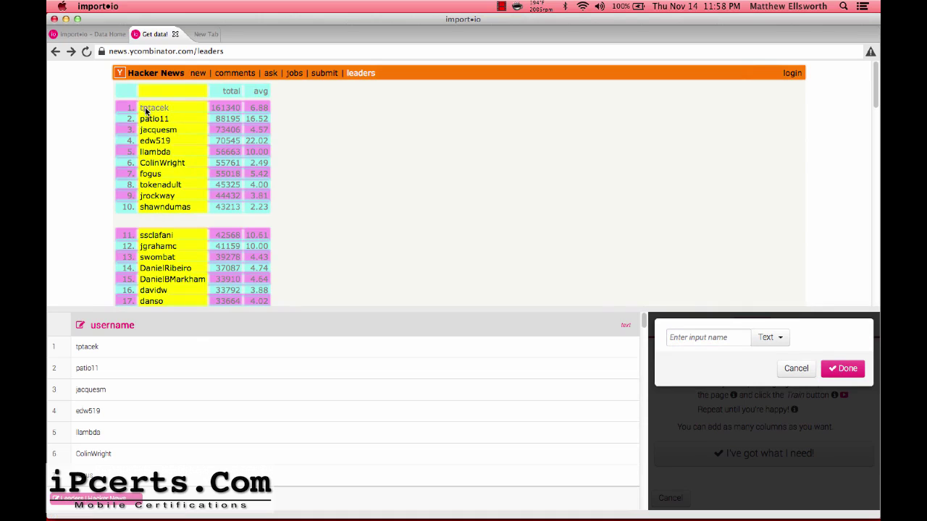
pyautogui.click(769, 342)
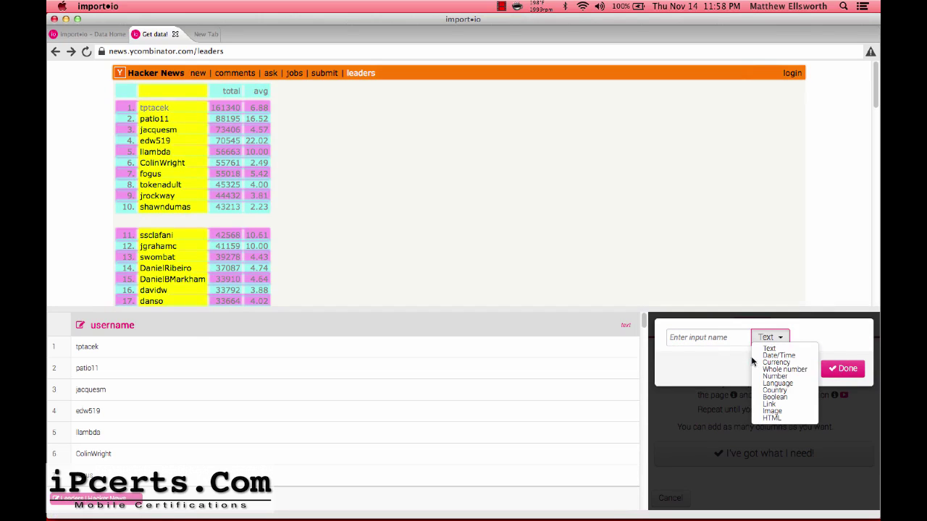
pyautogui.click(779, 403)
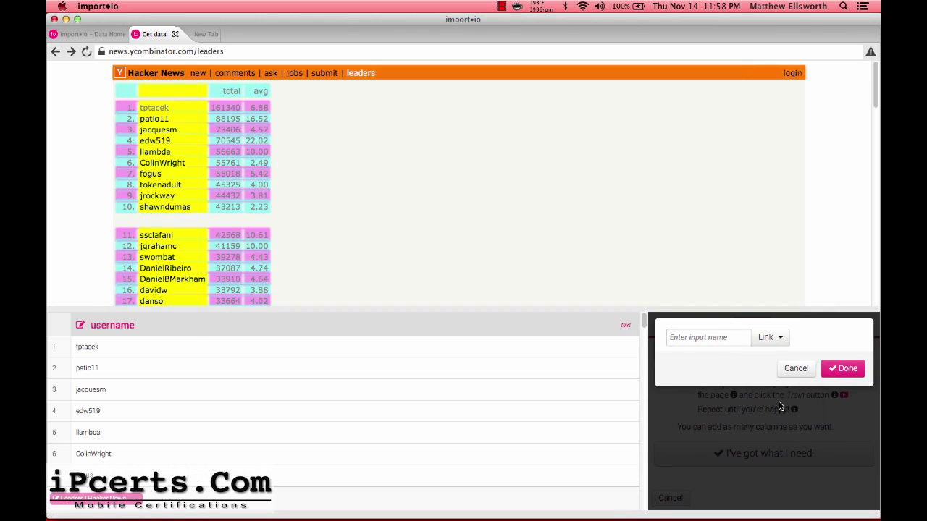
pyautogui.click(842, 368)
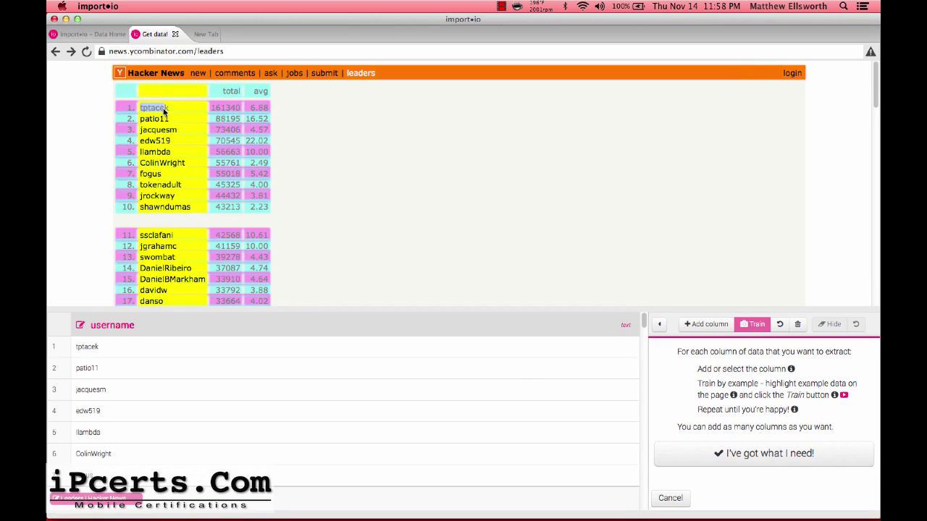
# Add a Link column named userlink and train it on the first leader's linked username.
pyautogui.moveTo(139, 108); pyautogui.dragTo(168, 112)
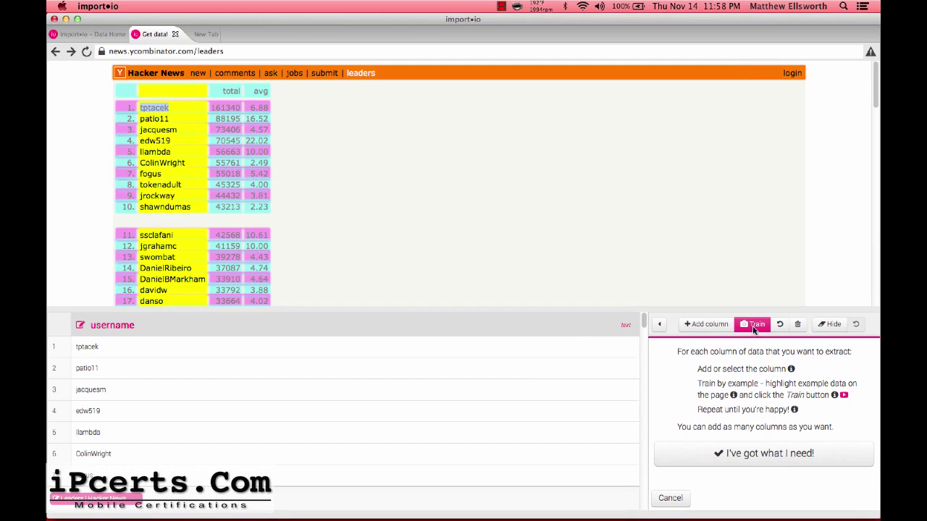
pyautogui.click(708, 323)
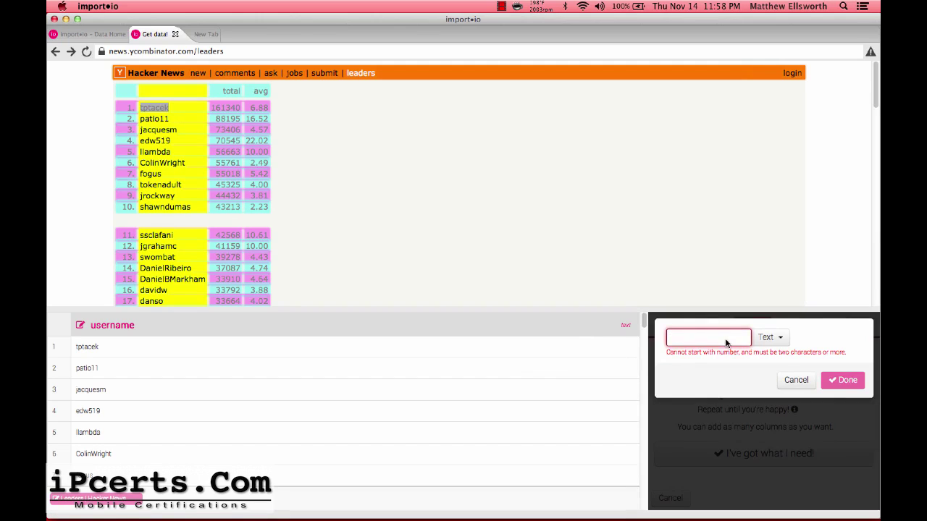
pyautogui.write('userlink')
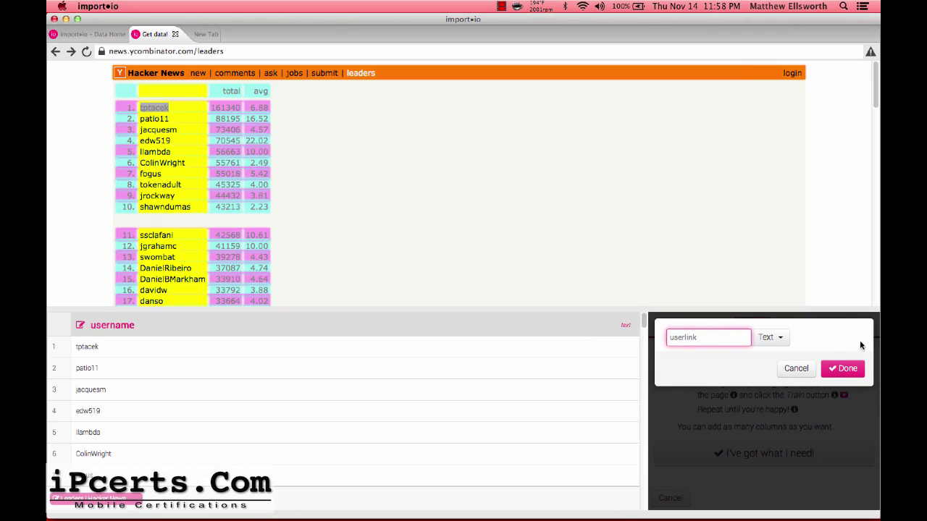
pyautogui.click(780, 338)
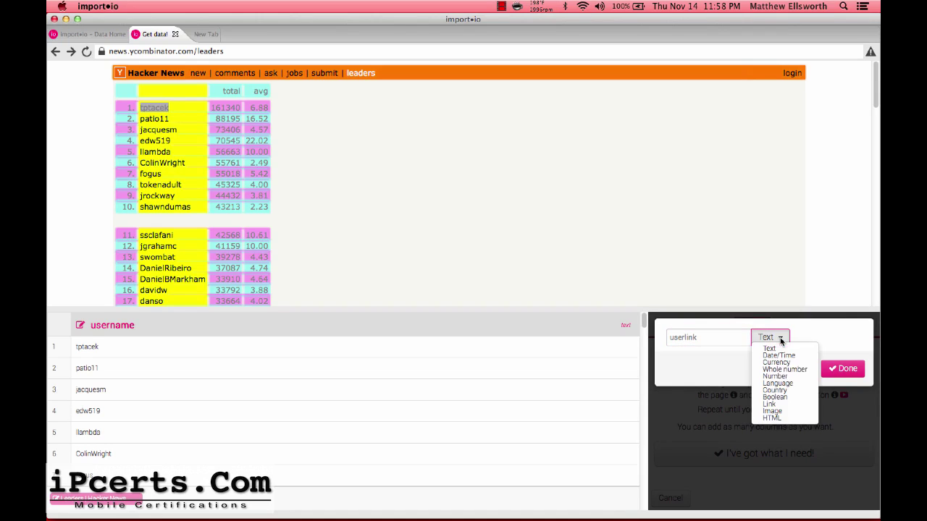
pyautogui.click(780, 405)
pyautogui.click(856, 366)
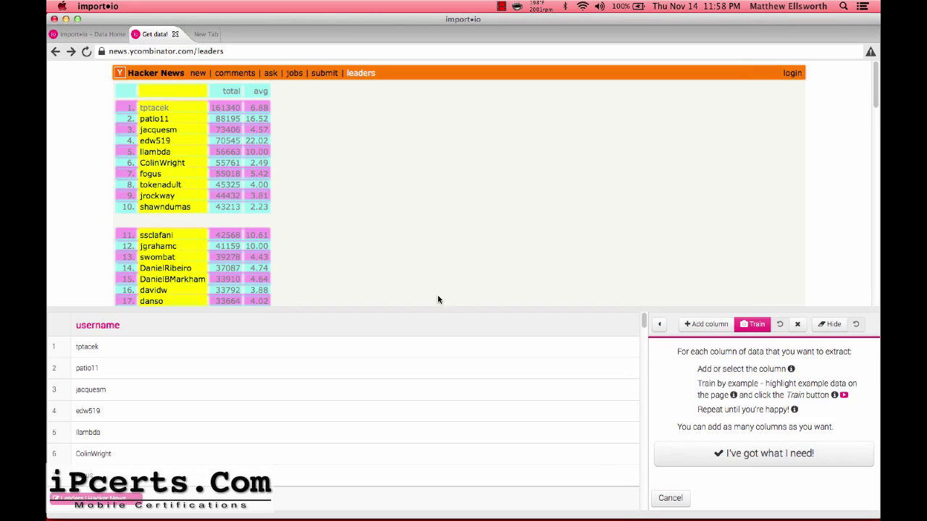
pyautogui.click(147, 116)
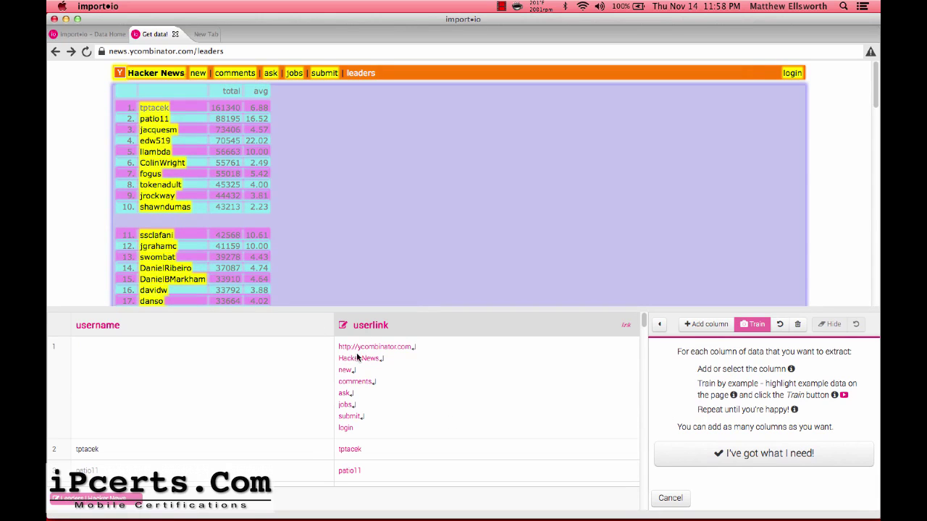
# Check the extracted userlink rows and accept the columns as complete, reviewing the leaders list through to its last entry.
pyautogui.scroll(-2, 408, 352)
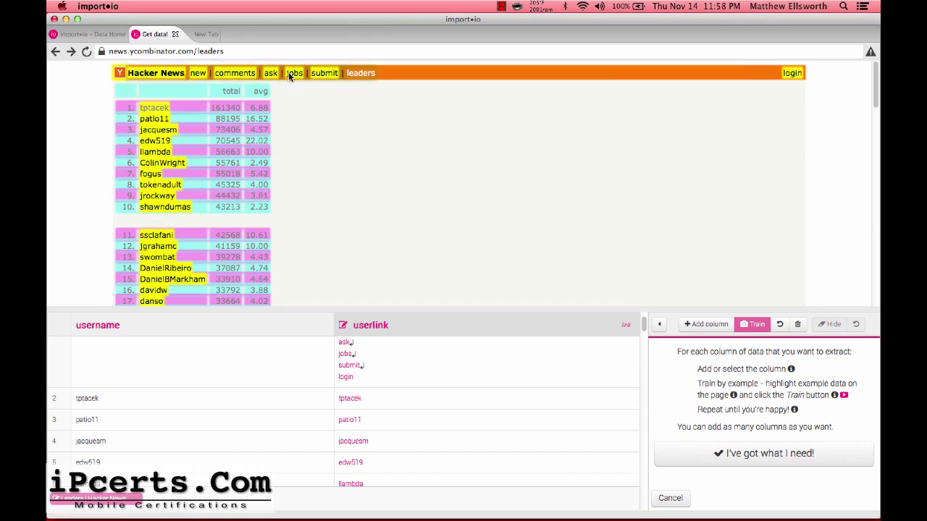
pyautogui.scroll(-2, 417, 367)
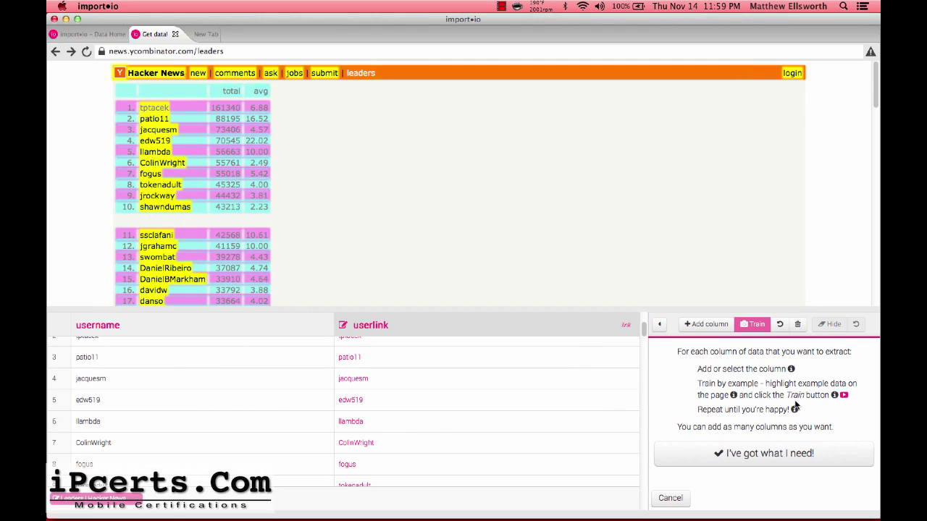
pyautogui.click(766, 460)
pyautogui.scroll(-10, 437, 378)
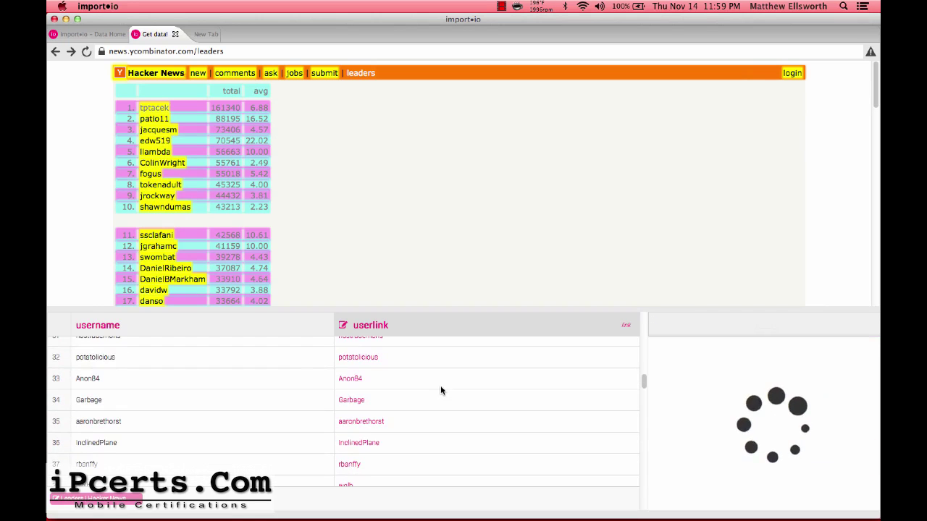
pyautogui.scroll(-15, 440, 385)
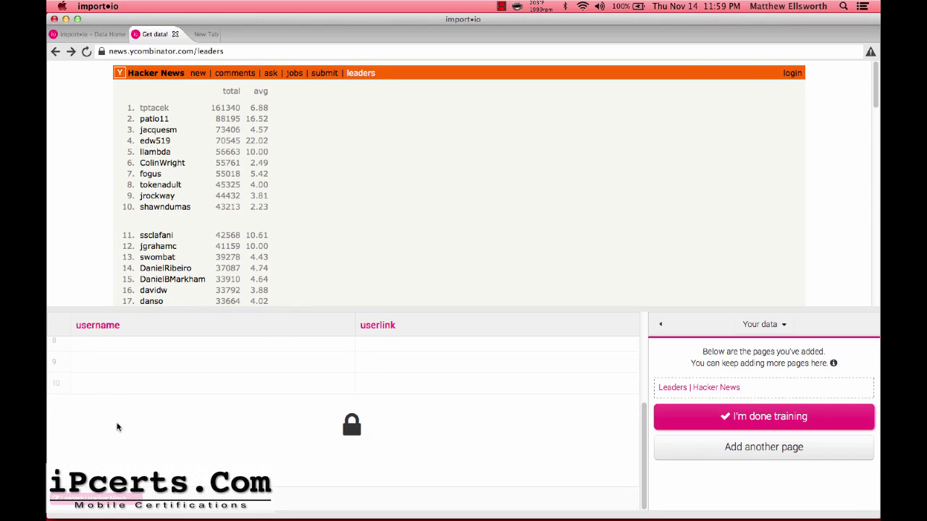
pyautogui.scroll(-20, 199, 273)
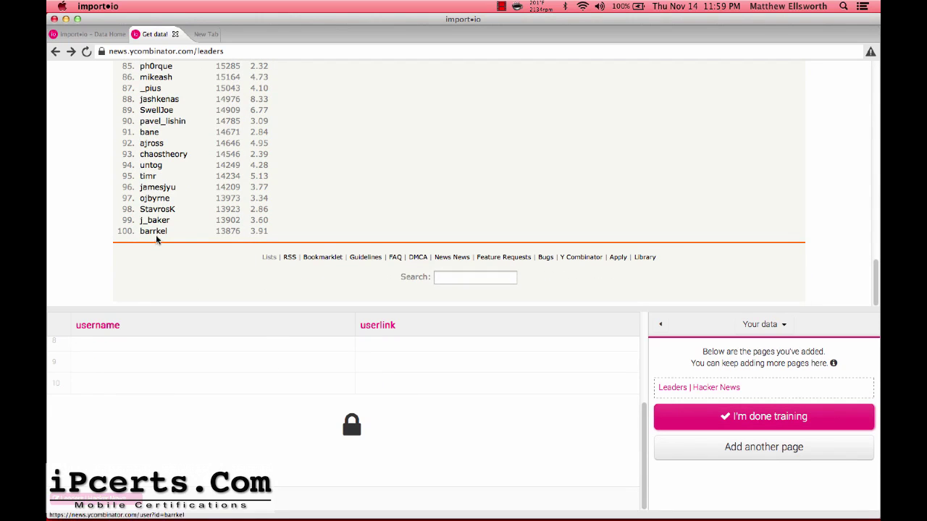
# Finish training by saving the extractor under the name hackernewstop100, and open its extracted data.
pyautogui.click(769, 416)
pyautogui.click(764, 407)
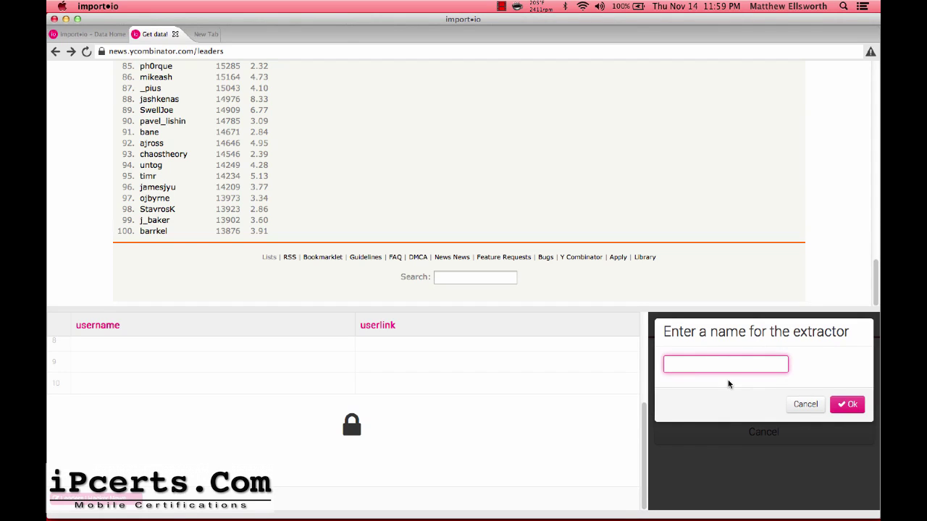
pyautogui.write('hackernewstop100')
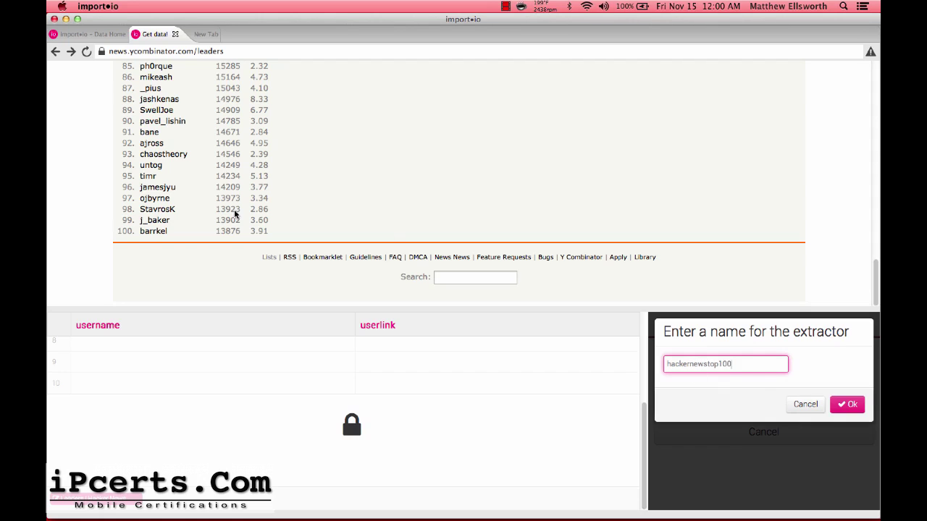
pyautogui.scroll(20, 234, 209)
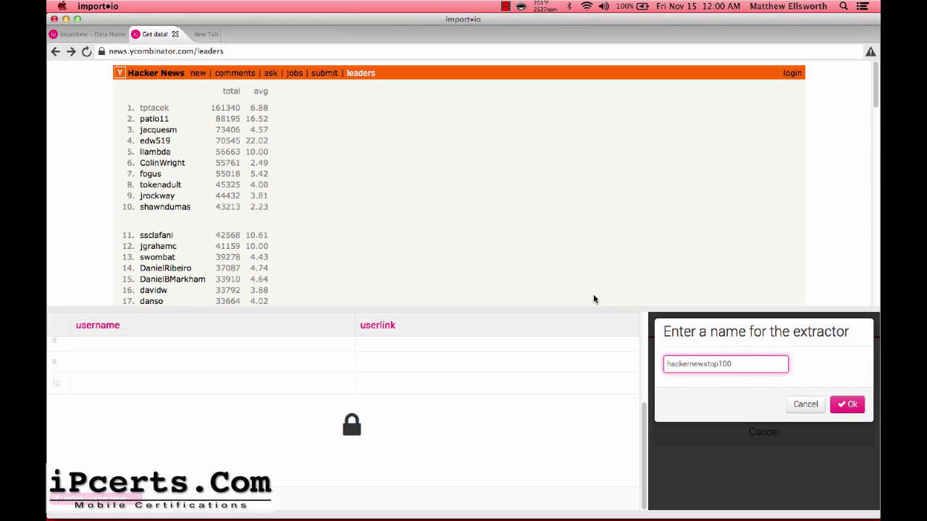
pyautogui.click(841, 405)
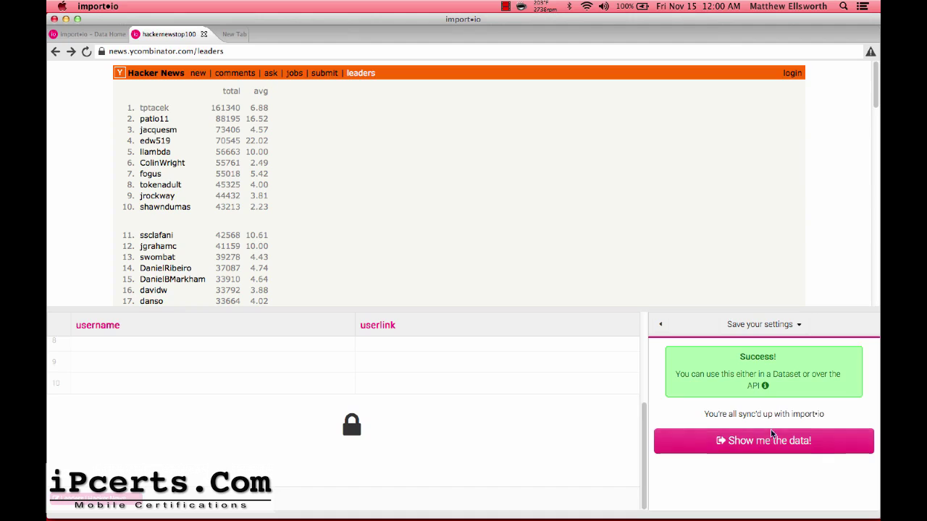
pyautogui.click(762, 438)
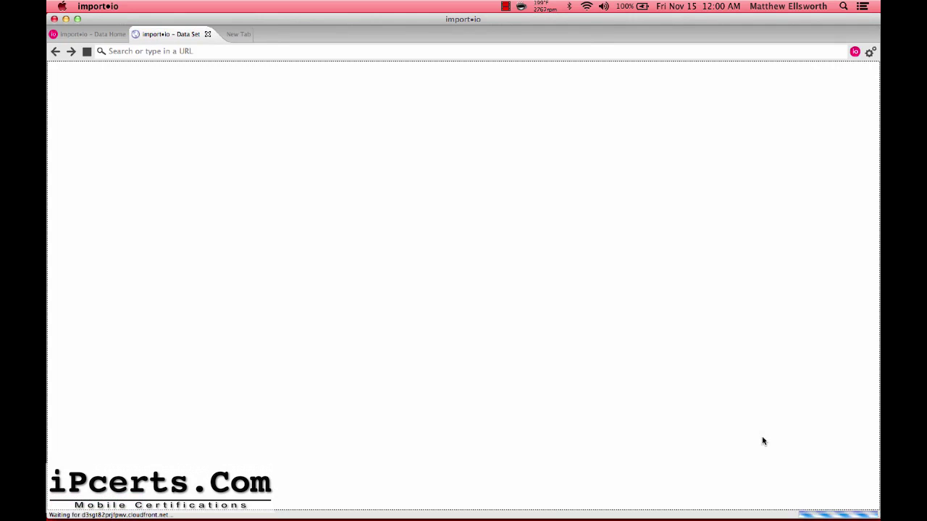